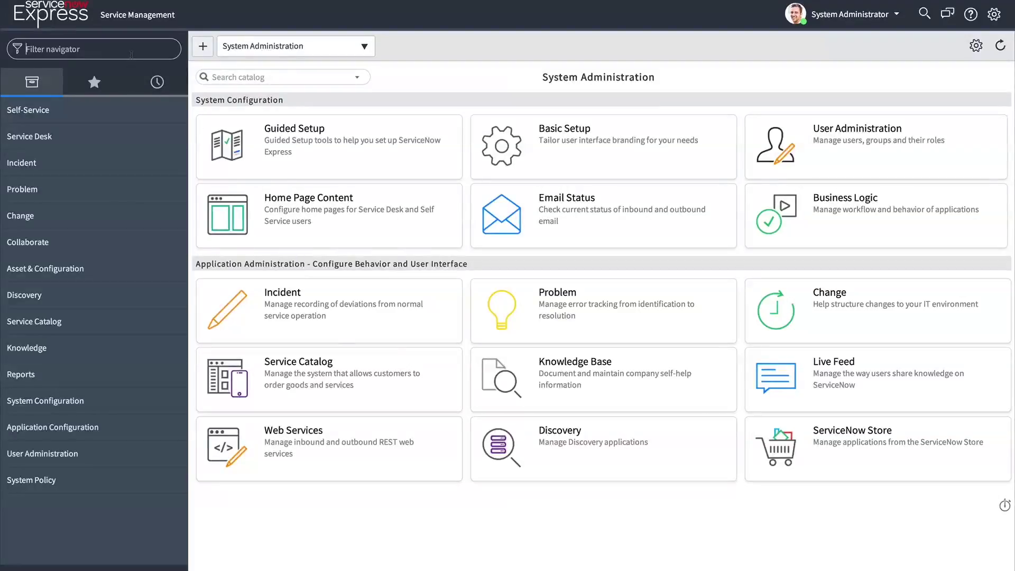
# Filter the navigator by 'record' to list the Service Catalog Record Producers entry.
pyautogui.write('record')
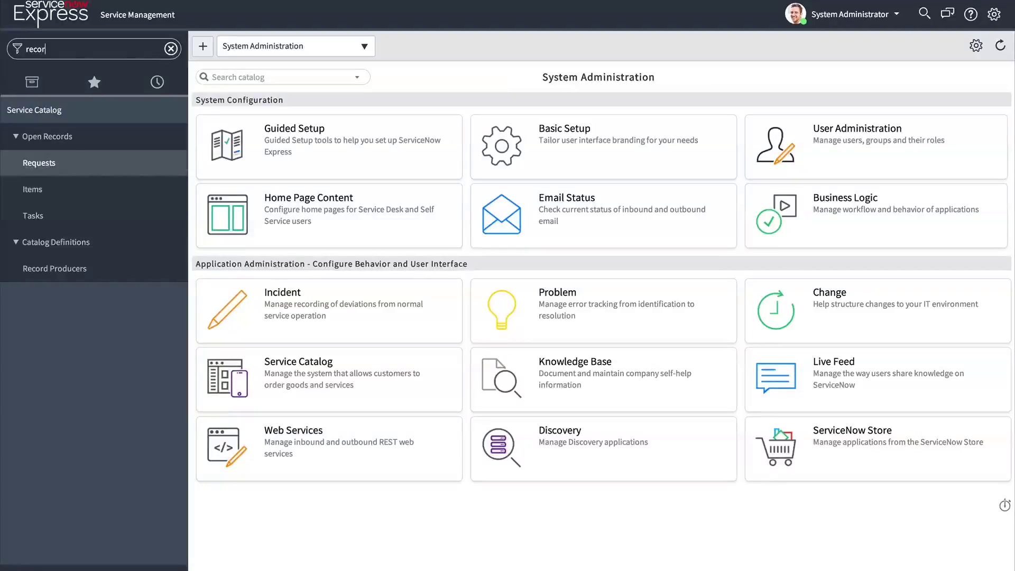
# Try the Create Incident producer with short description 'email issue' and review the suggested knowledge articles.
pyautogui.click(61, 268)
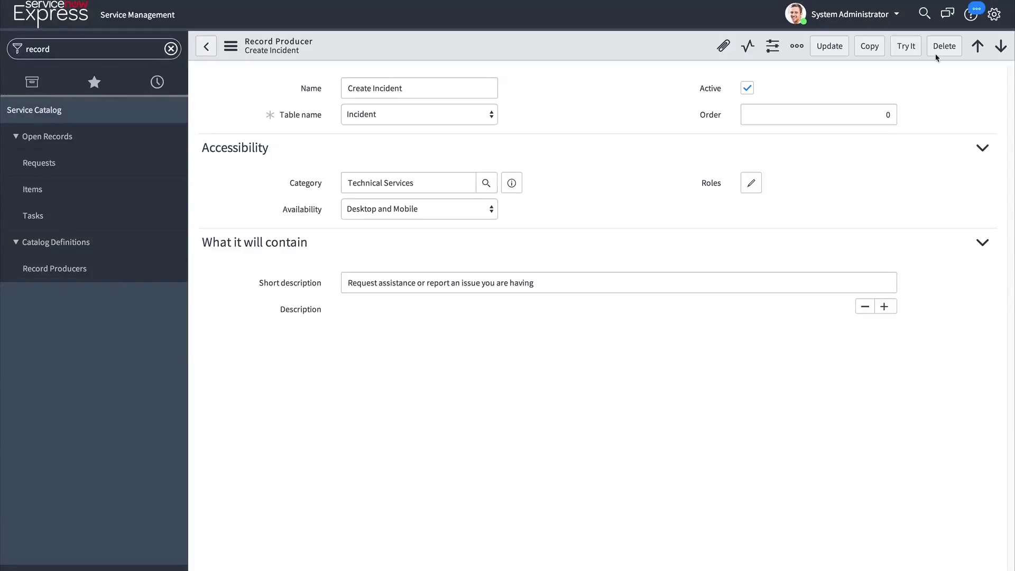
pyautogui.click(906, 47)
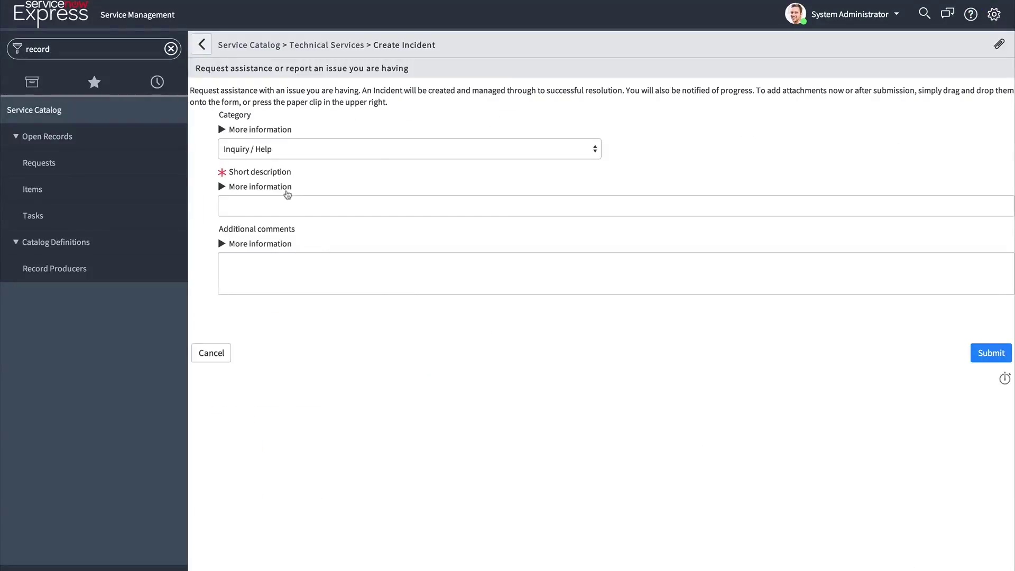
pyautogui.click(278, 202)
pyautogui.write('email issue')
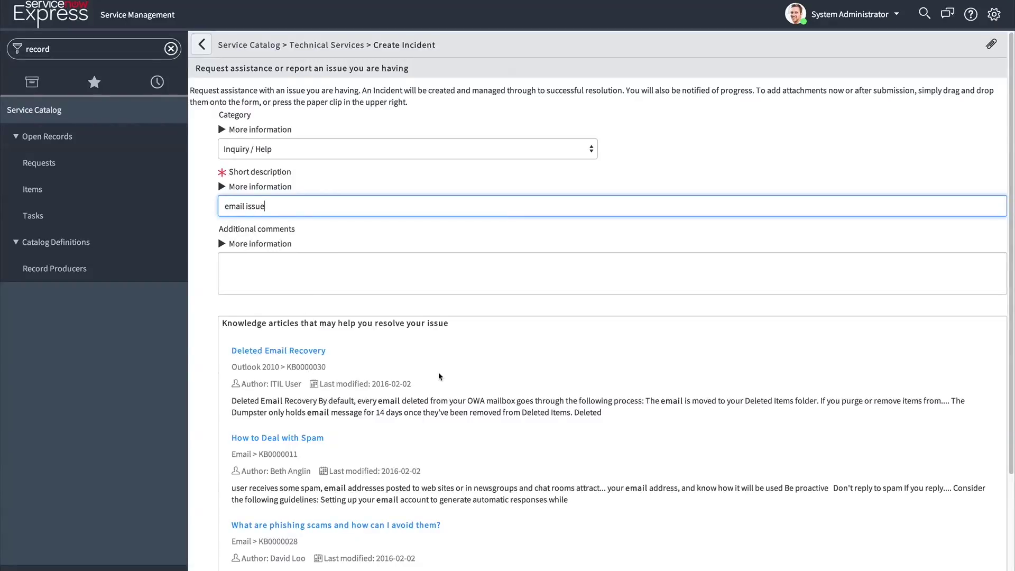
pyautogui.scroll(-3, 307, 301)
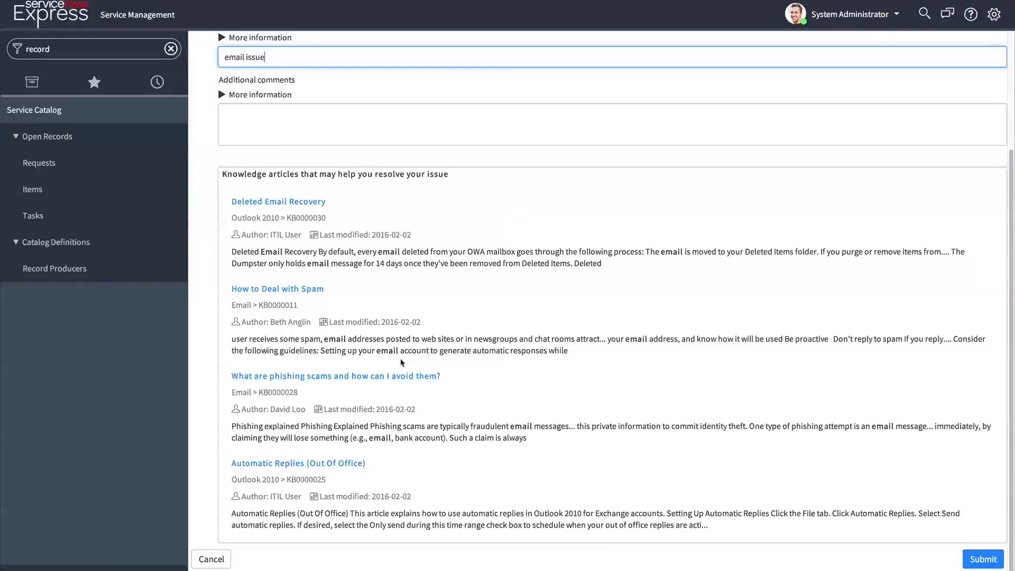
pyautogui.scroll(3, 402, 362)
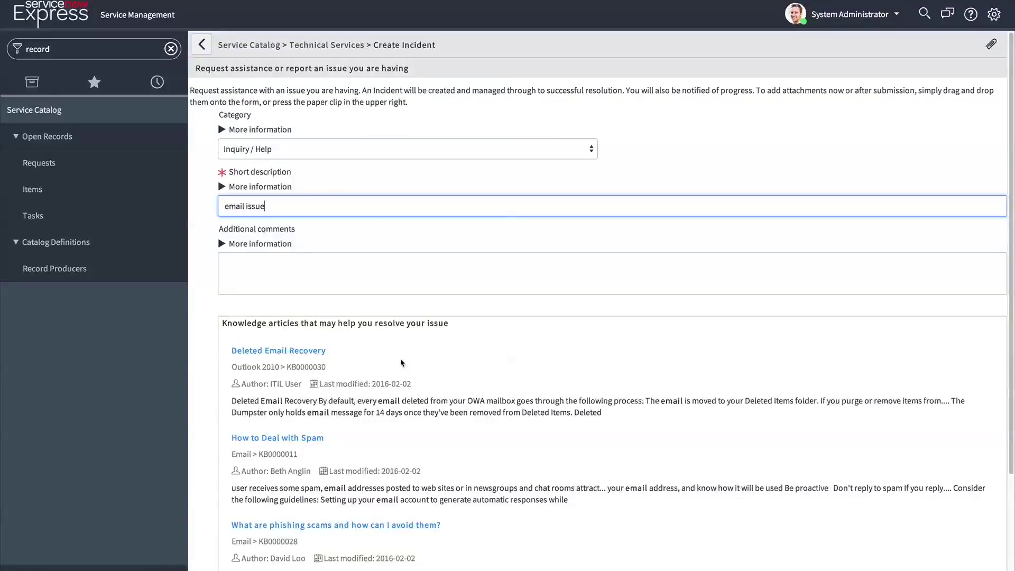
# Open Create Incident's definition via Personalize Item and inspect its Incident Deflection search context.
pyautogui.rightClick(414, 45)
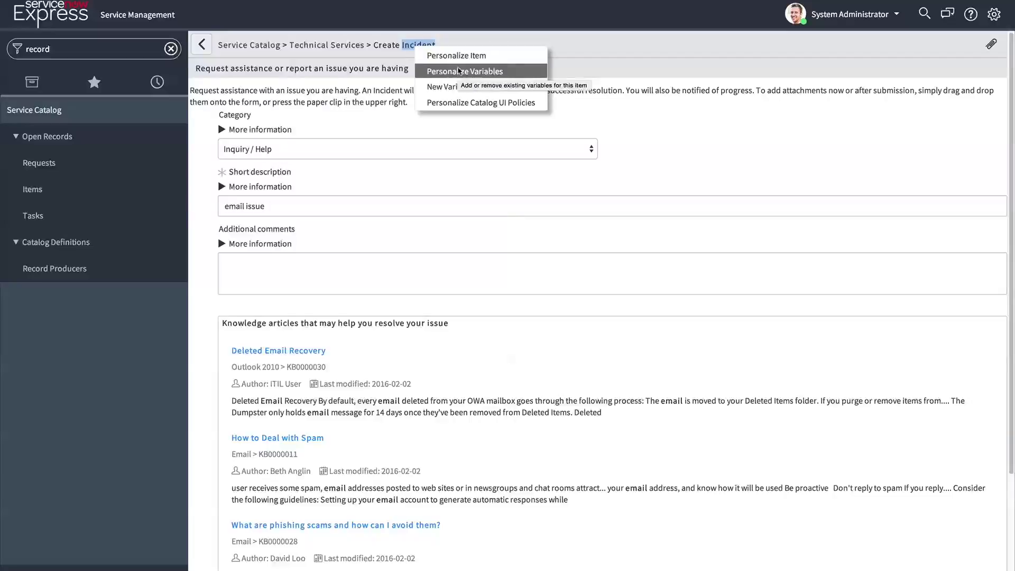
pyautogui.click(473, 61)
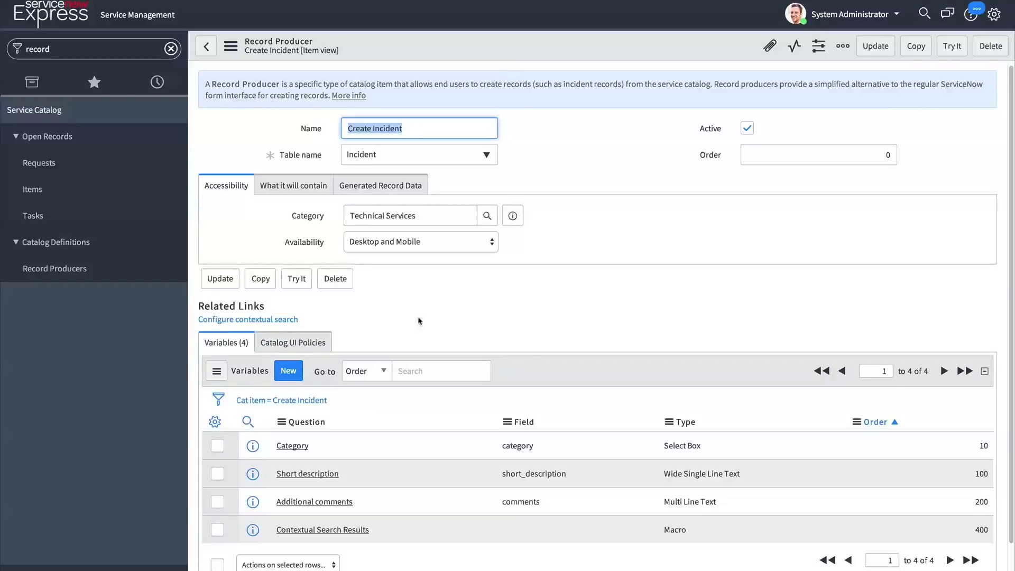
pyautogui.click(463, 321)
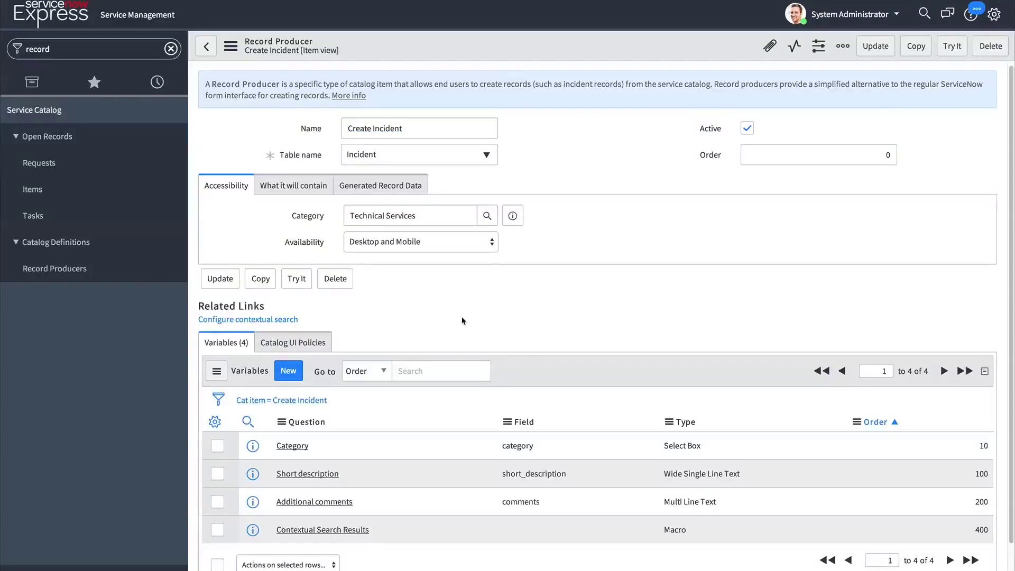
pyautogui.scroll(-1, 462, 320)
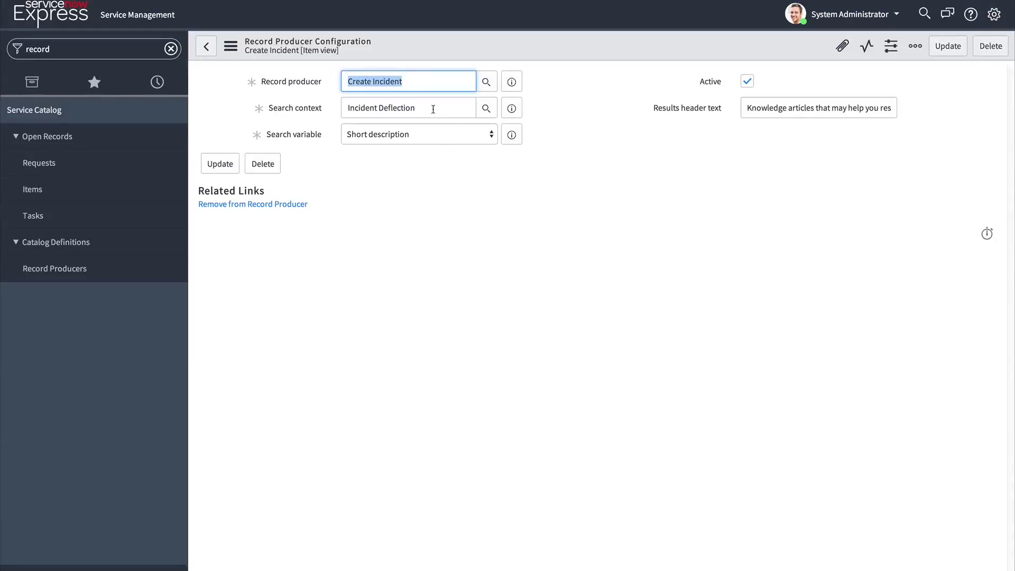
pyautogui.click(436, 108)
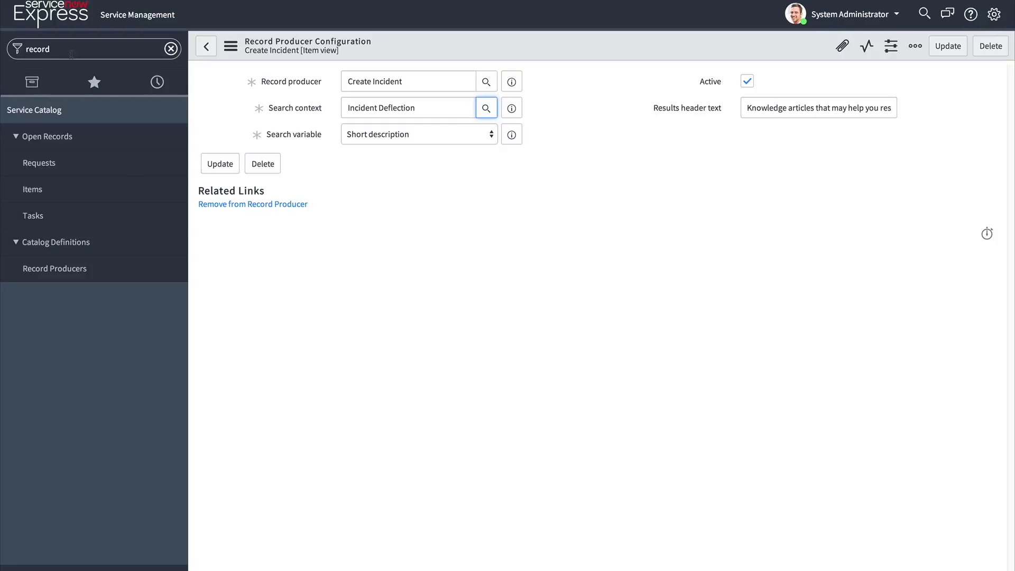
# Go back to the Record Producers list from the left navigator.
pyautogui.click(48, 268)
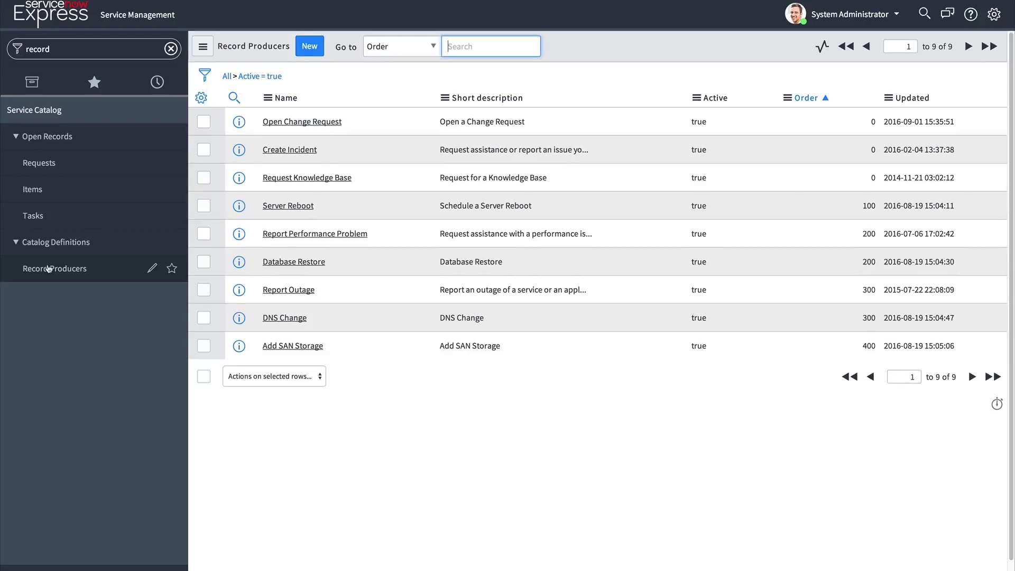
# Create a new record producer named 'test' that targets the Problem table.
pyautogui.click(310, 47)
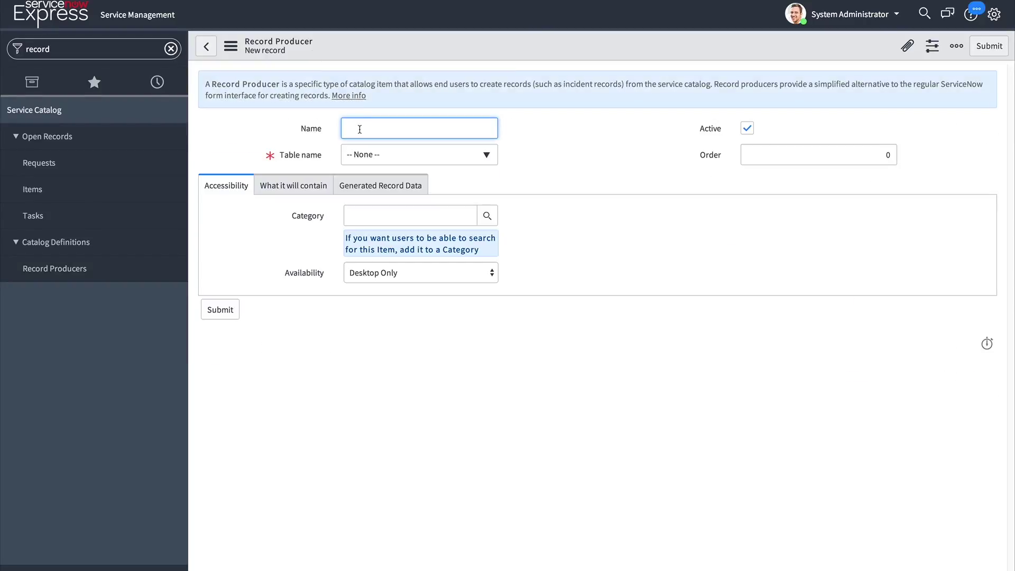
pyautogui.write('test')
pyautogui.click(393, 158)
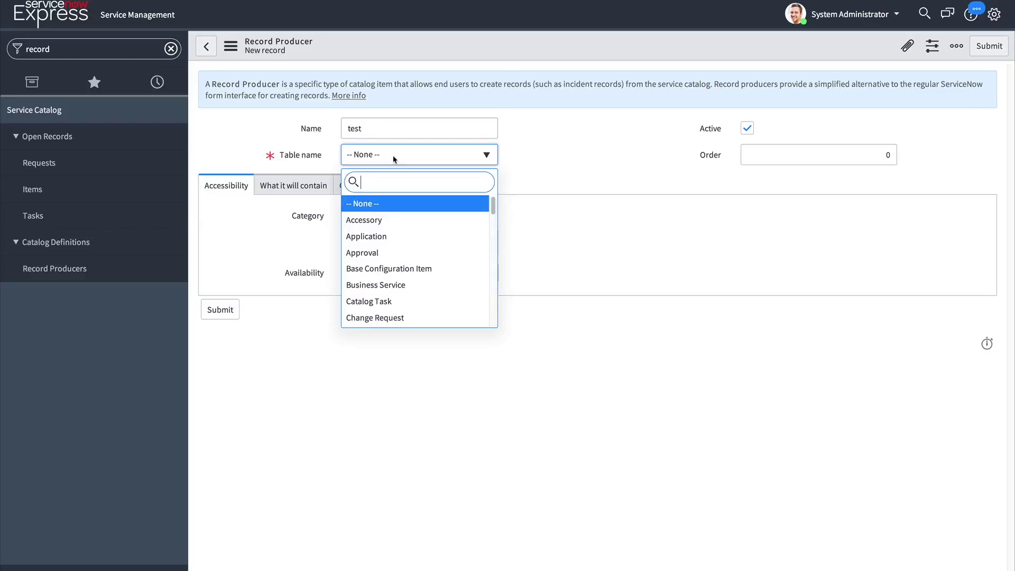
pyautogui.write('proble')
pyautogui.click(381, 207)
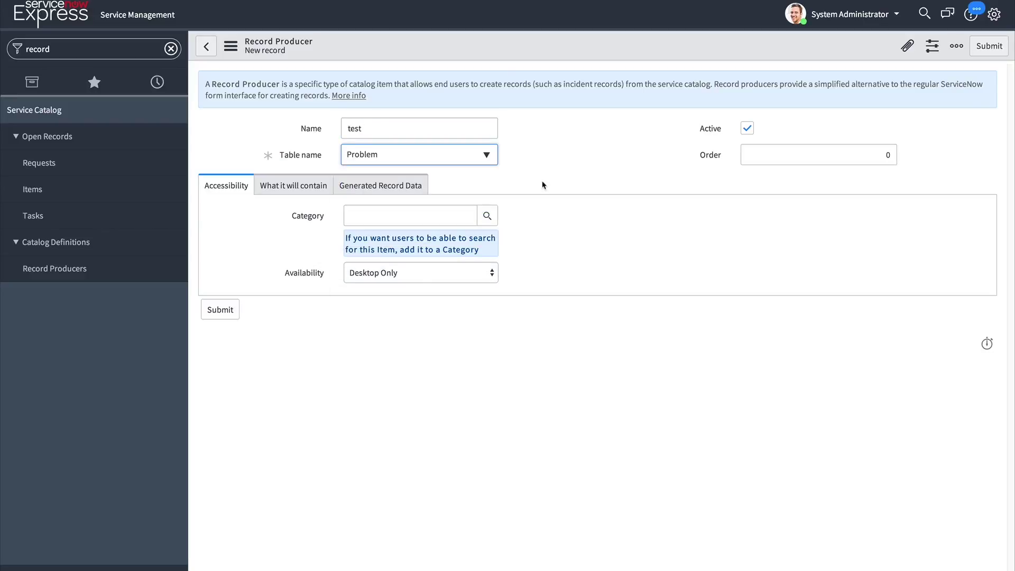
# Save the test producer and attempt to configure its contextual search.
pyautogui.rightClick(541, 46)
pyautogui.click(559, 48)
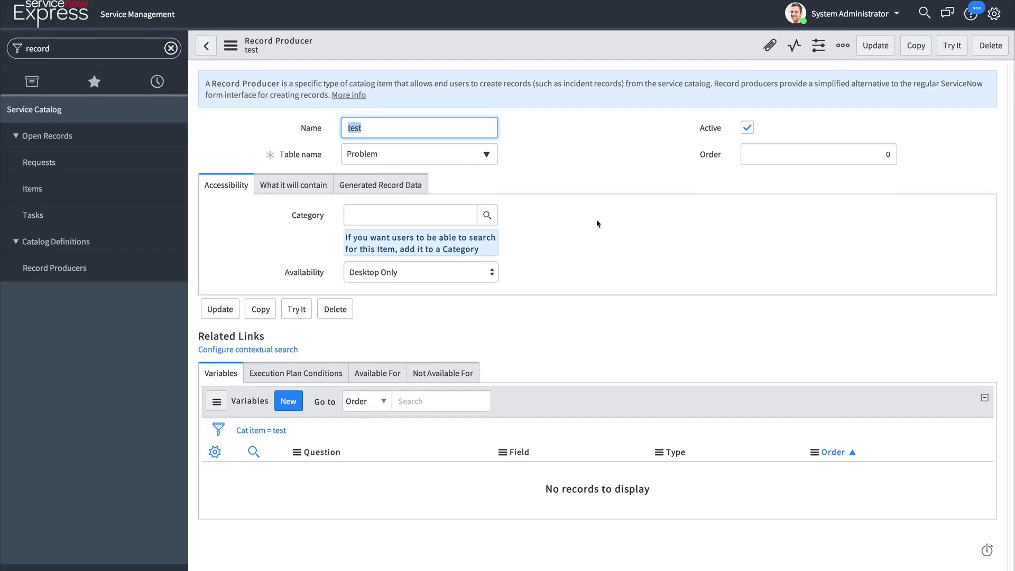
pyautogui.click(285, 350)
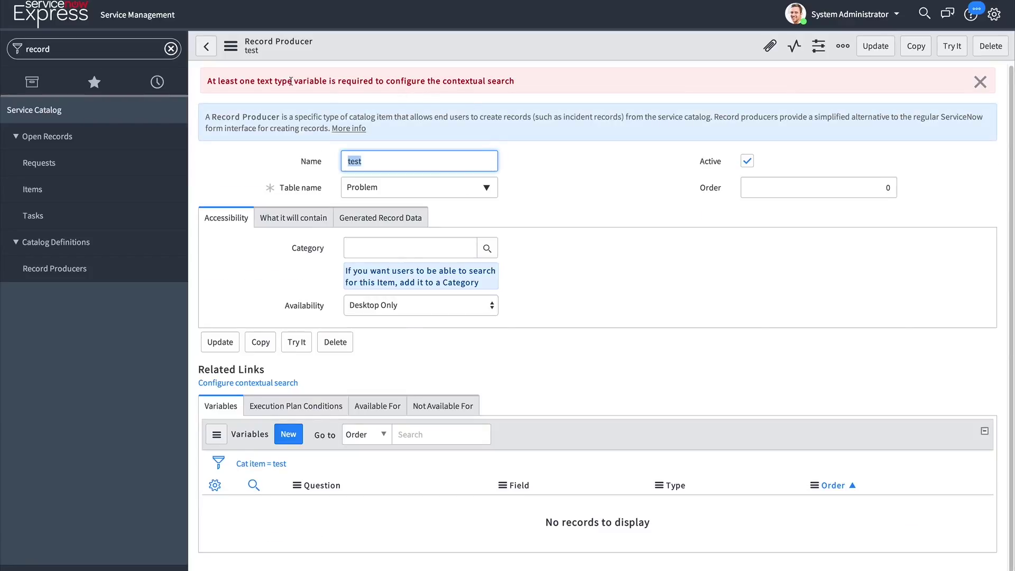
# Add a Single Line Text variable with question 'test' to the test producer.
pyautogui.click(973, 81)
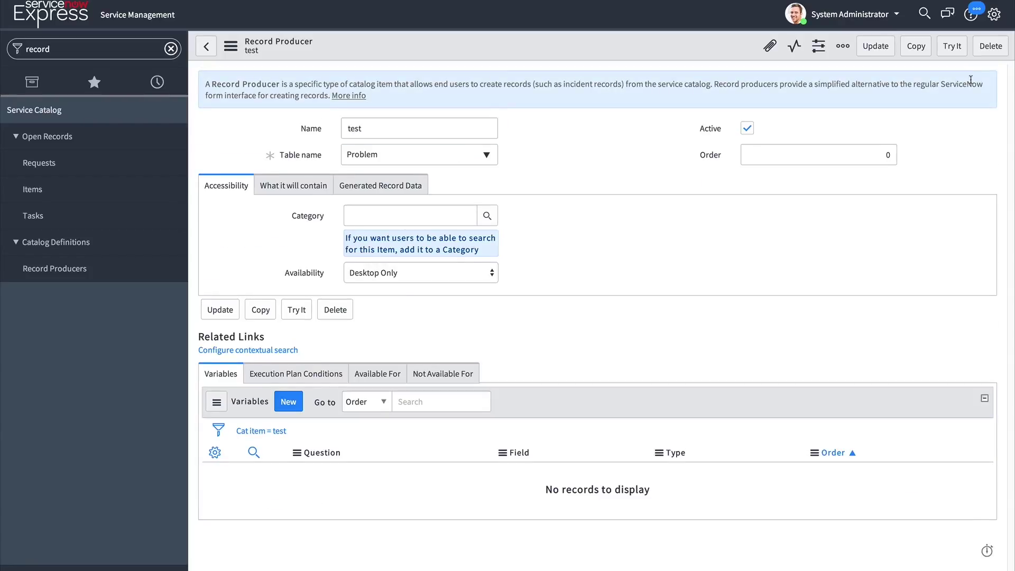
pyautogui.click(291, 403)
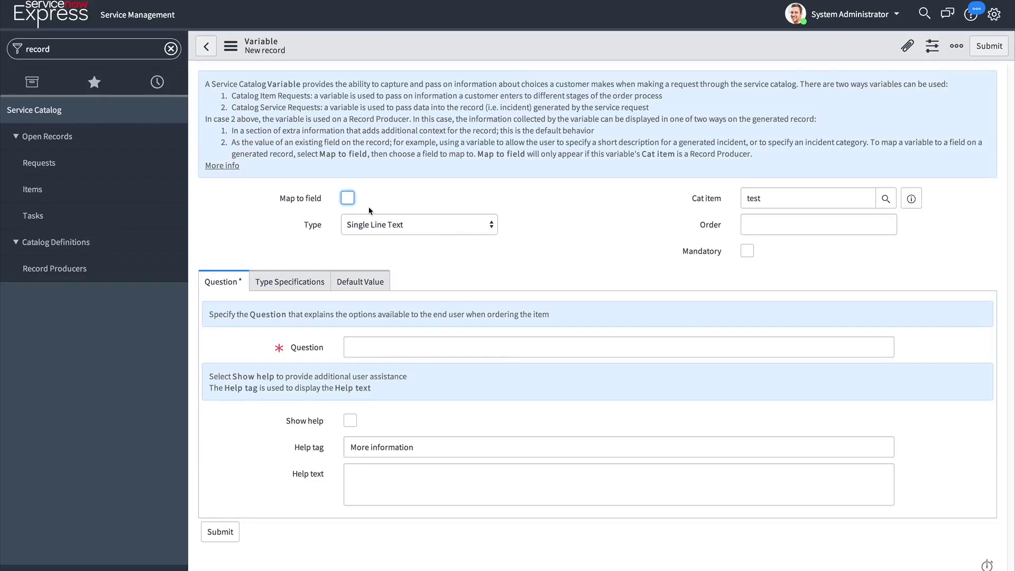
pyautogui.click(354, 346)
pyautogui.write('test')
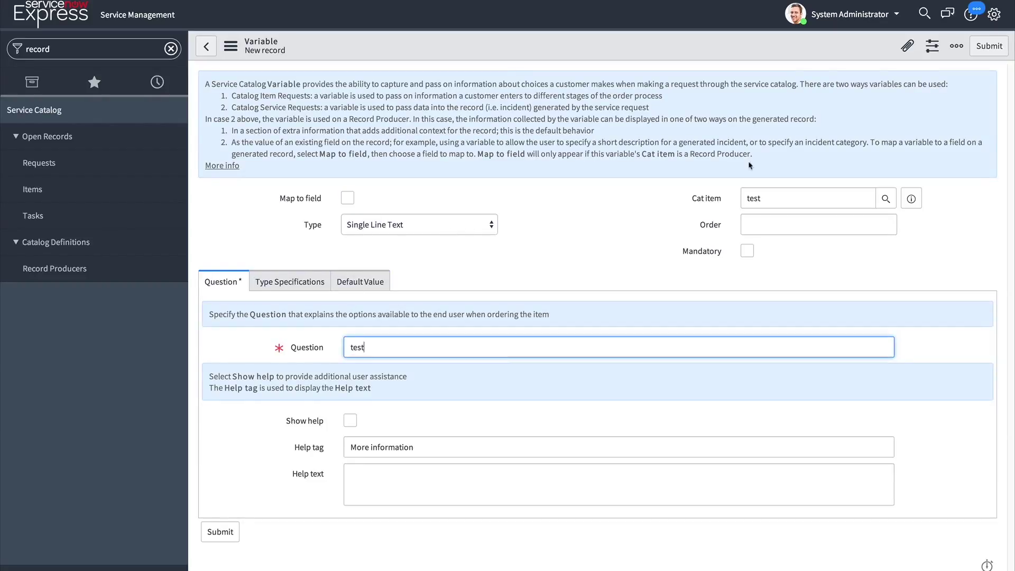
pyautogui.click(988, 45)
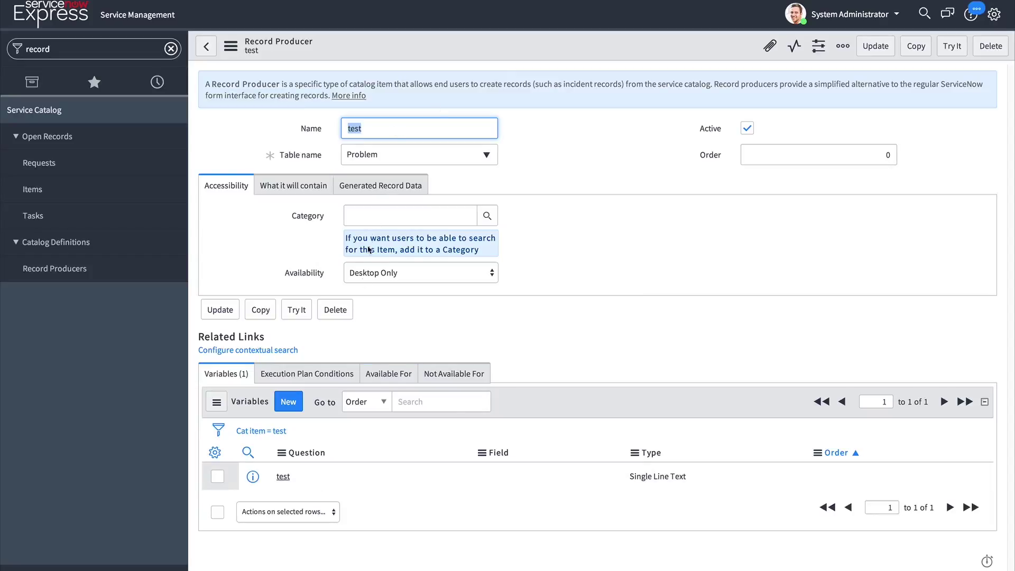
# Set contextual search to the Catalog only context with the test search variable, and update.
pyautogui.click(262, 351)
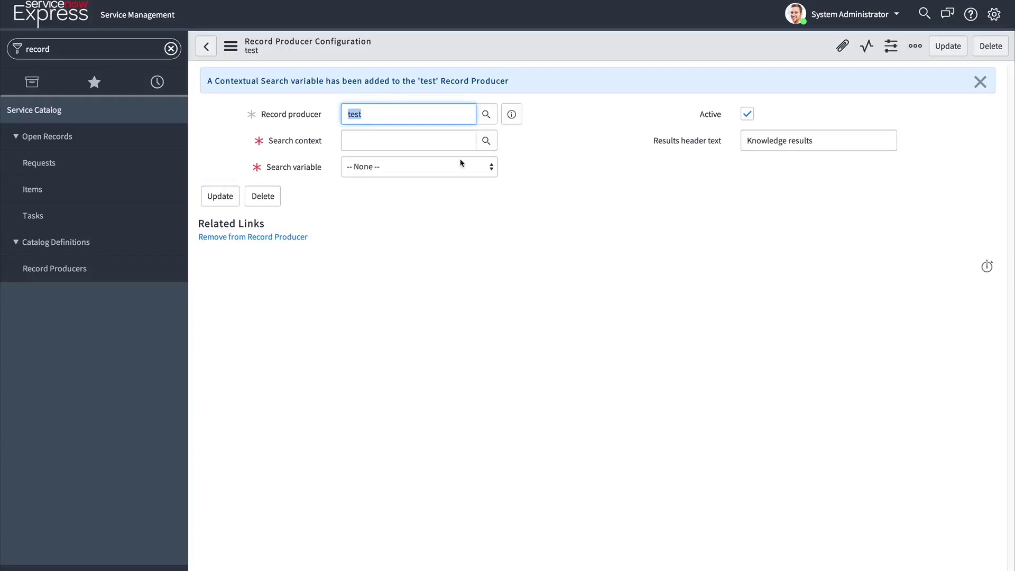
pyautogui.click(412, 137)
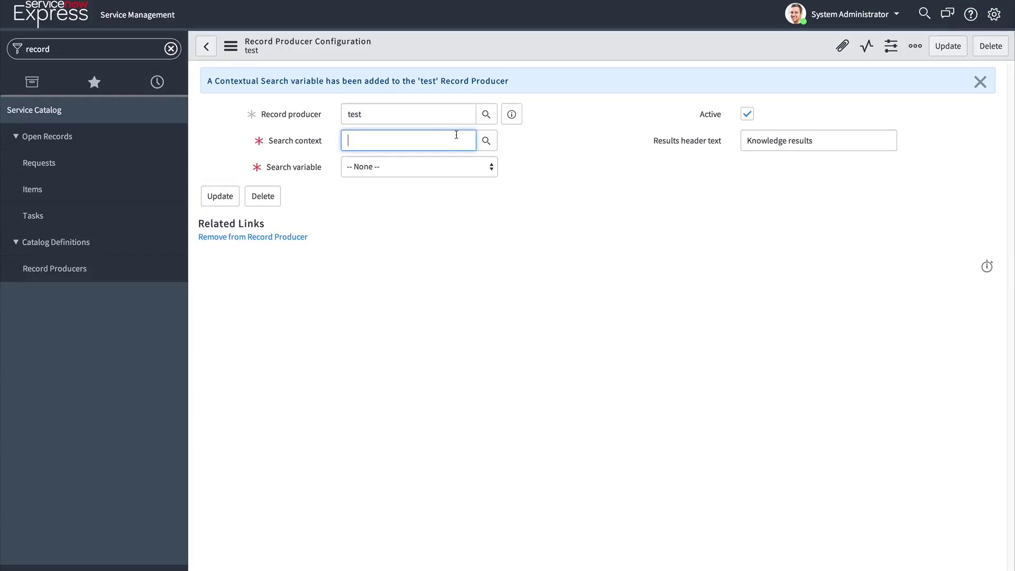
pyautogui.click(486, 140)
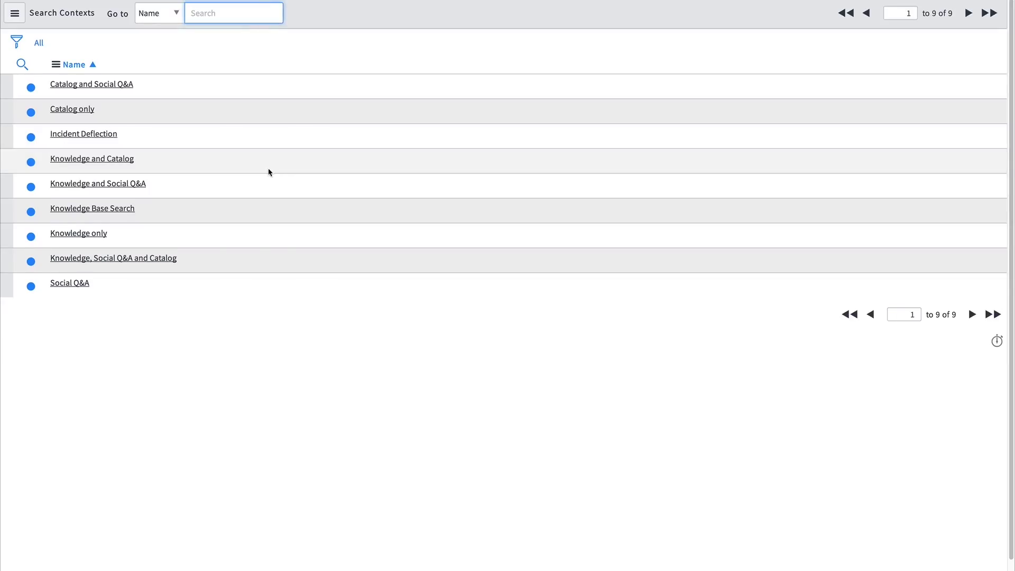
pyautogui.click(85, 109)
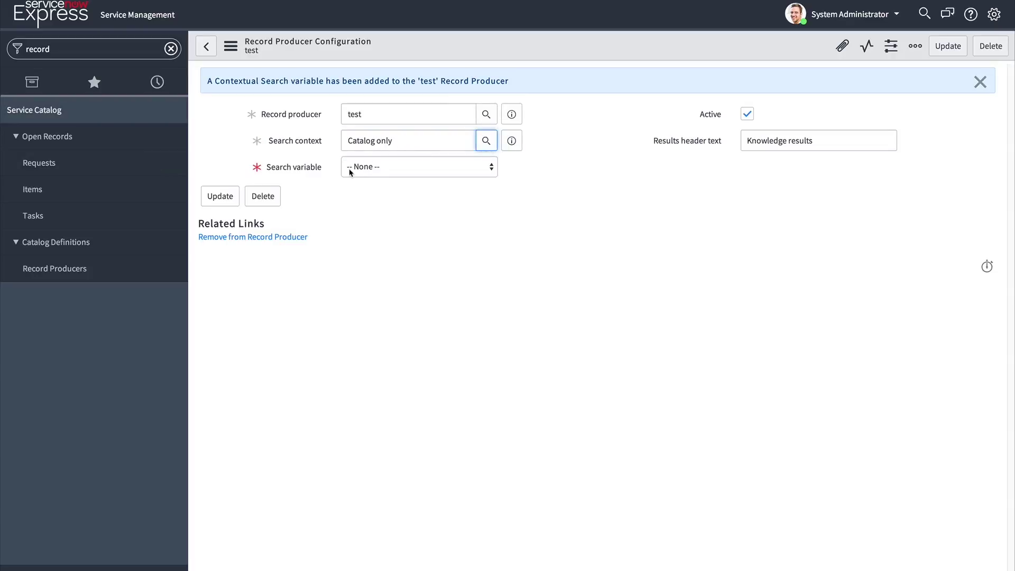
pyautogui.click(372, 167)
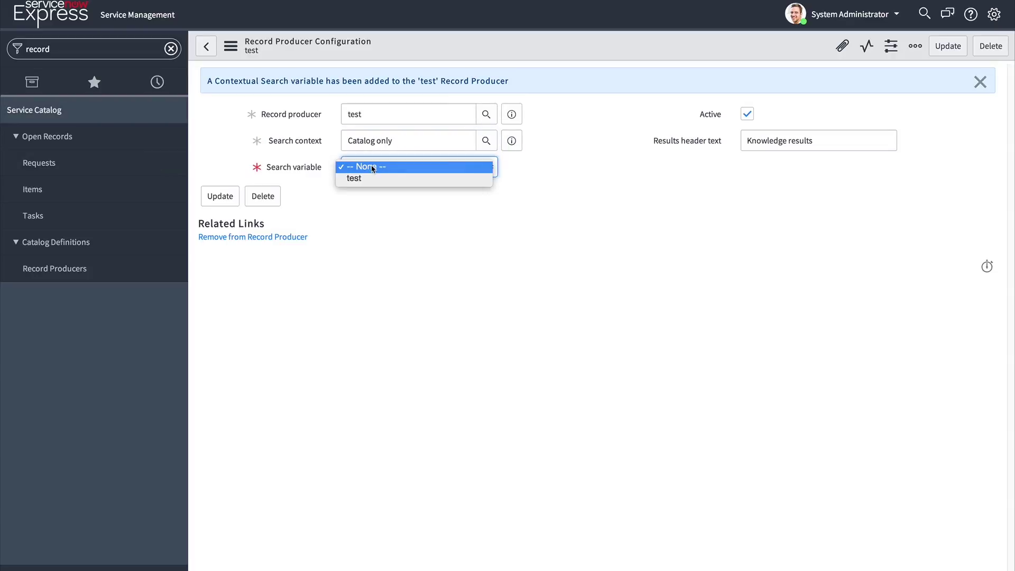
pyautogui.click(398, 180)
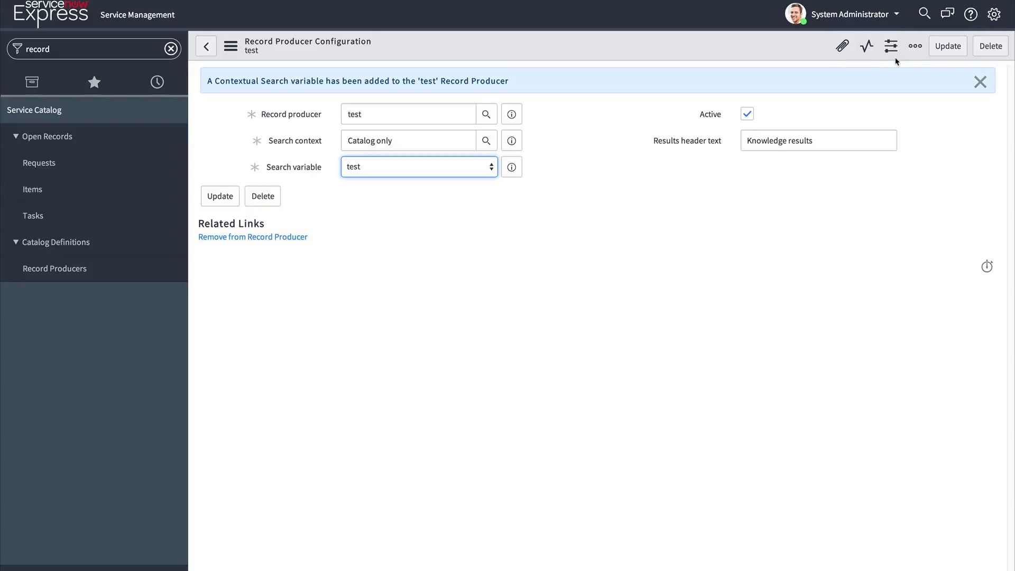
pyautogui.click(950, 48)
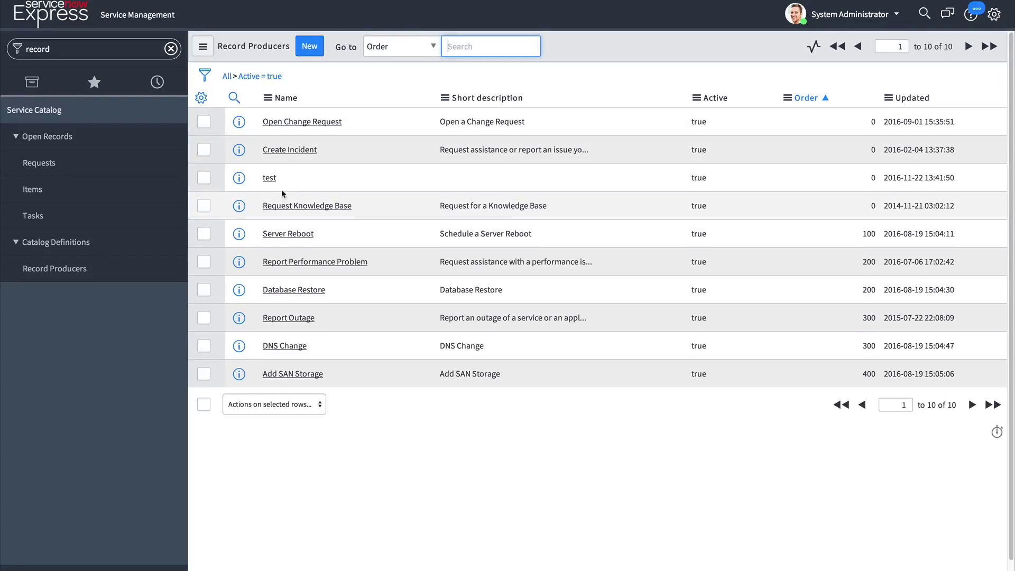
# Try the test producer, entering 'i need a new computer' in the test field.
pyautogui.click(275, 183)
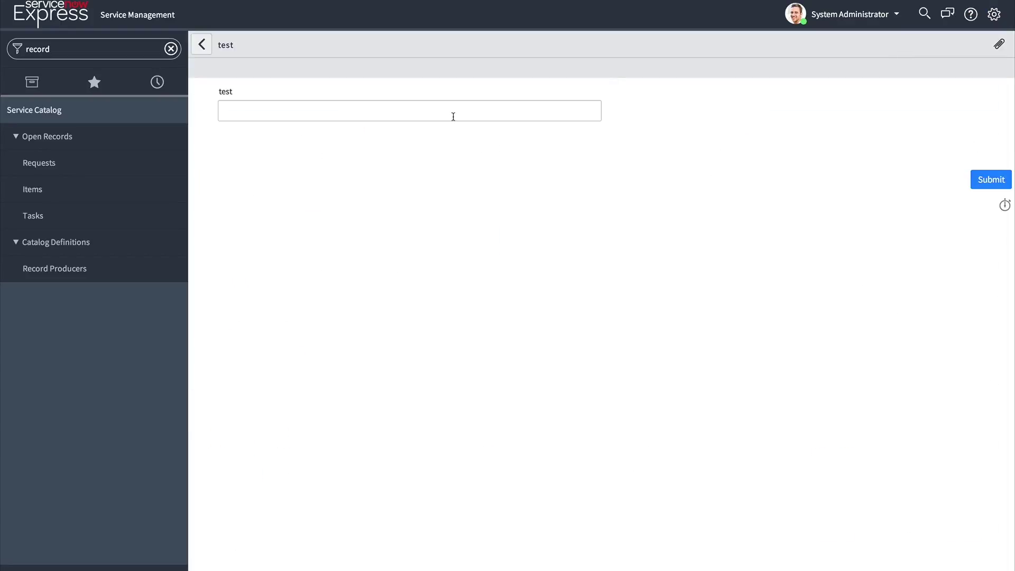
pyautogui.click(306, 112)
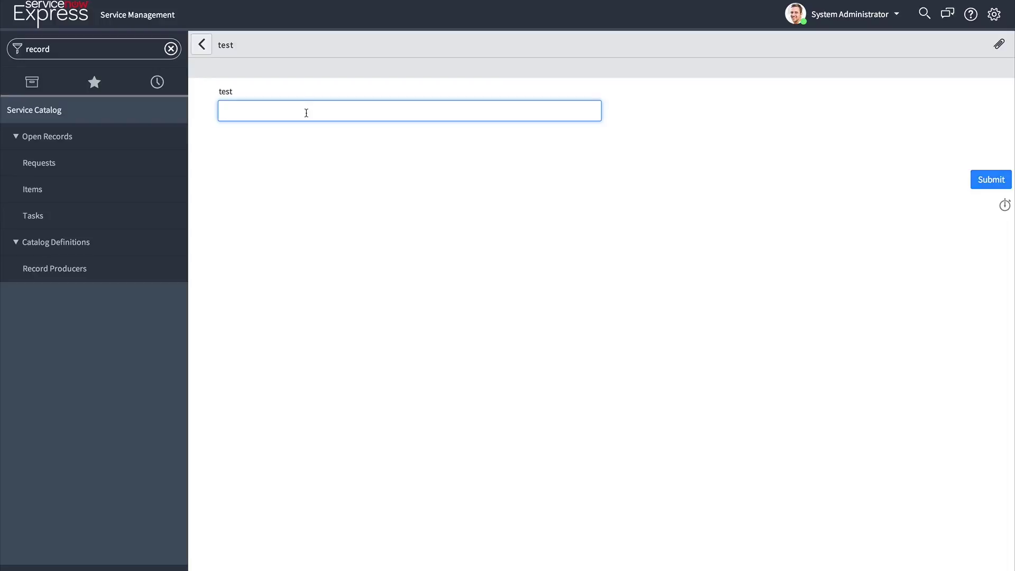
pyautogui.write('i need a new computer')
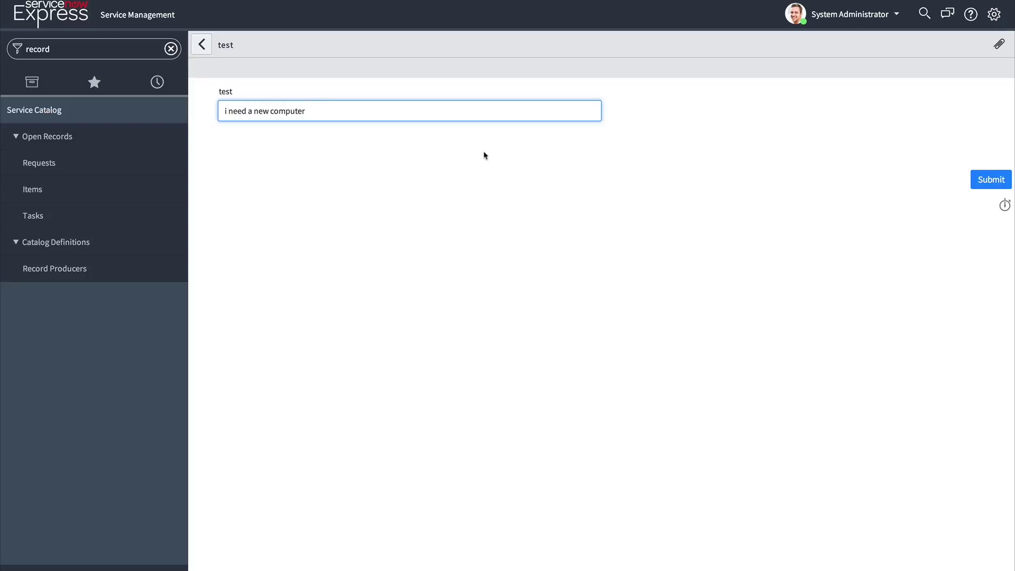